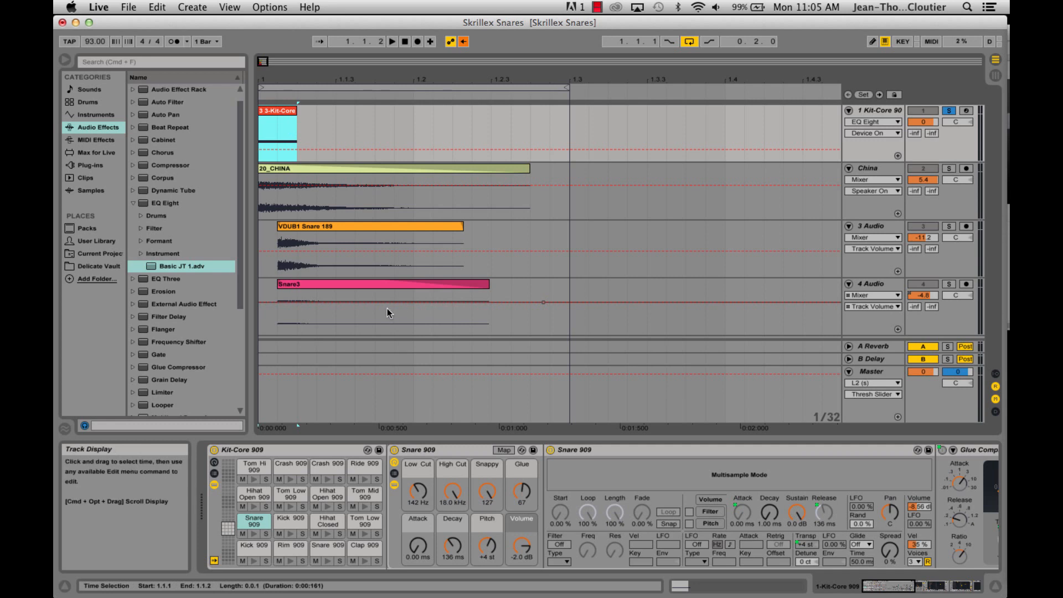
- Audition the loop and display the Snare 909 pad's devices in the Kit-Core 909 drum rack
key("space")
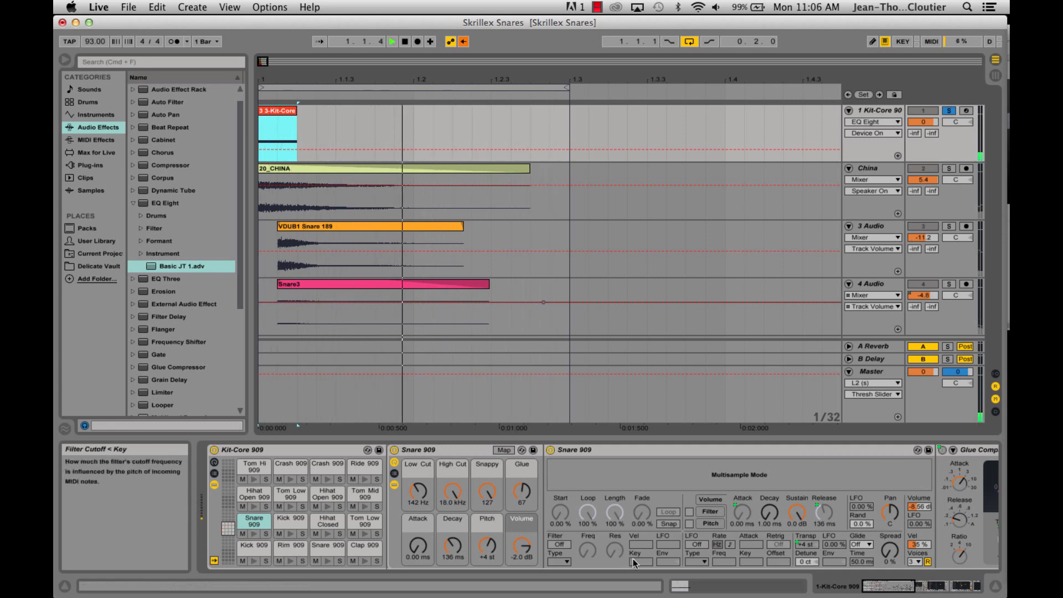
key("space")
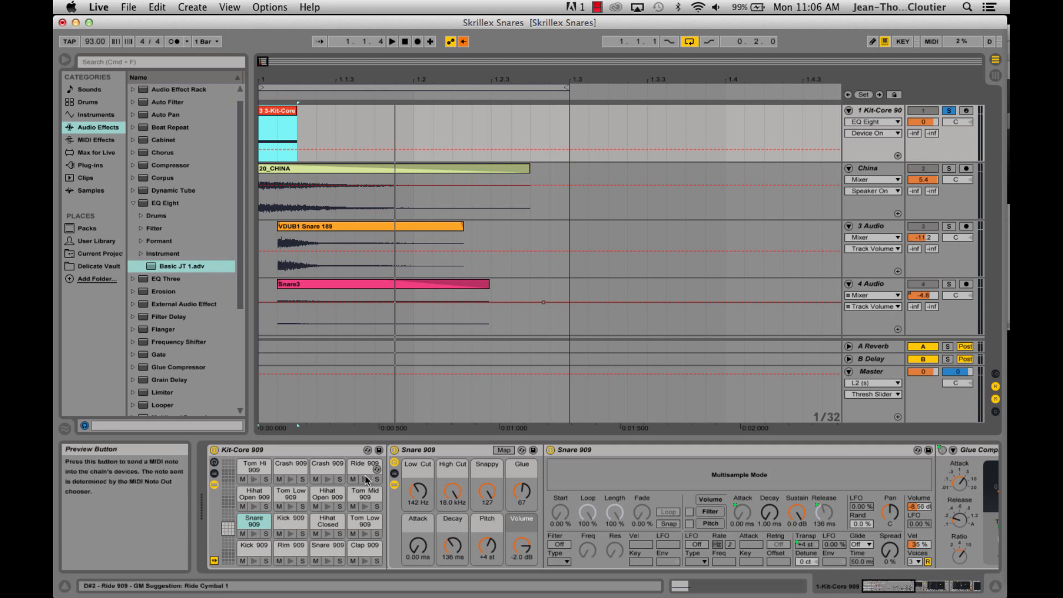
left_click(327, 521)
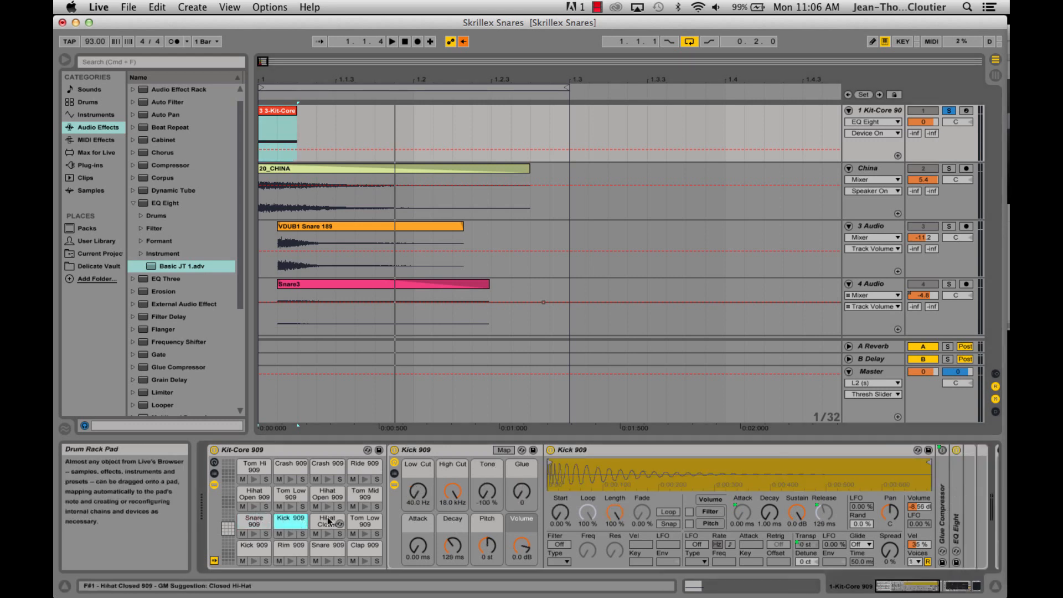
left_click(252, 519)
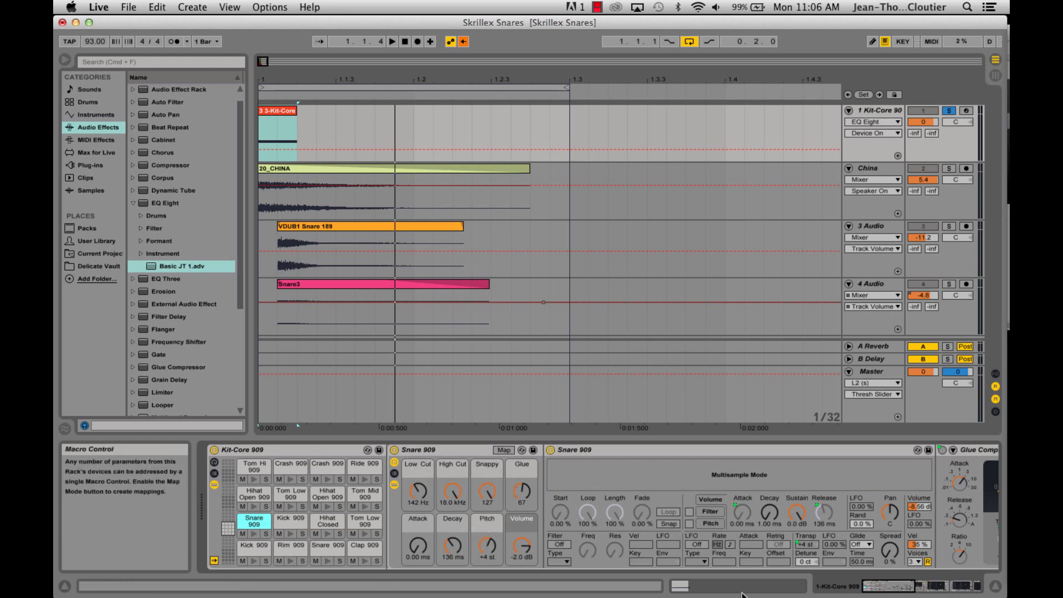
- Raise the Q of filter 1 in the Snare 909 chain's EQ Eight to 5.45 while auditioning the loop
left_click(927, 585)
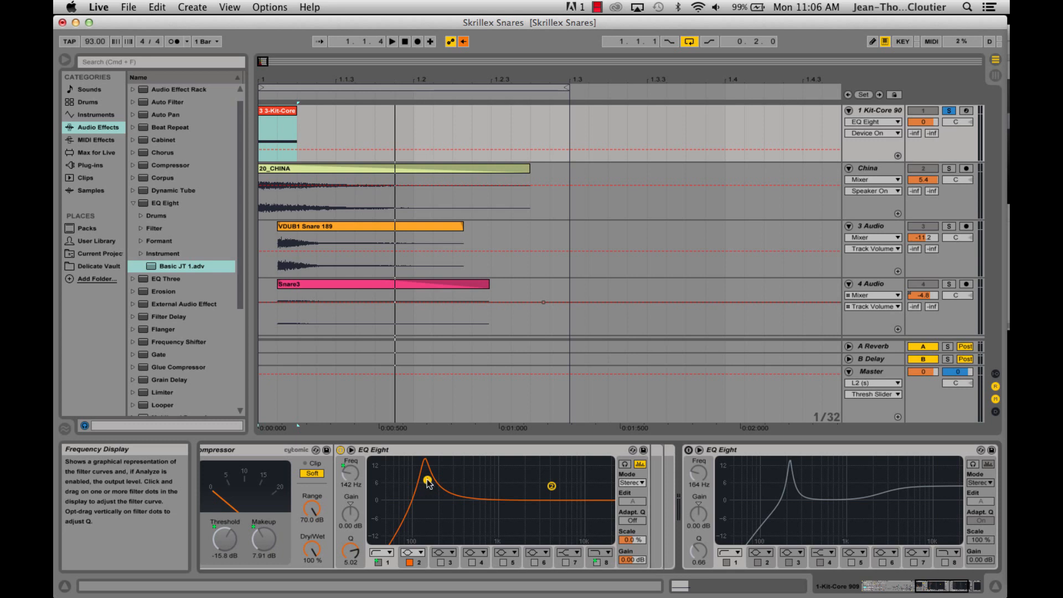
left_click_drag(429, 483, 429, 501)
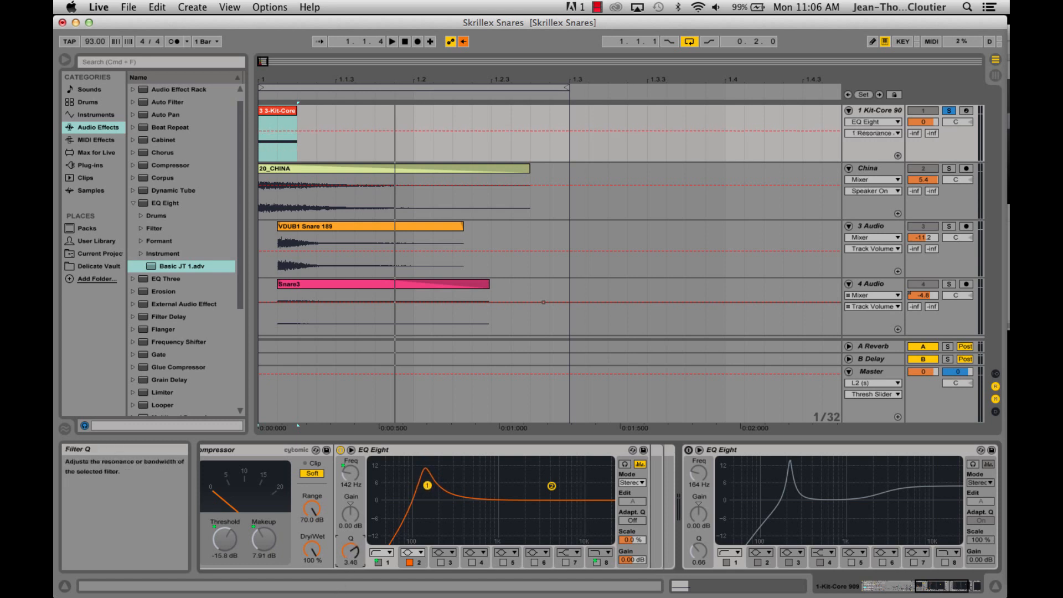
left_click_drag(351, 552, 350, 544)
key("space")
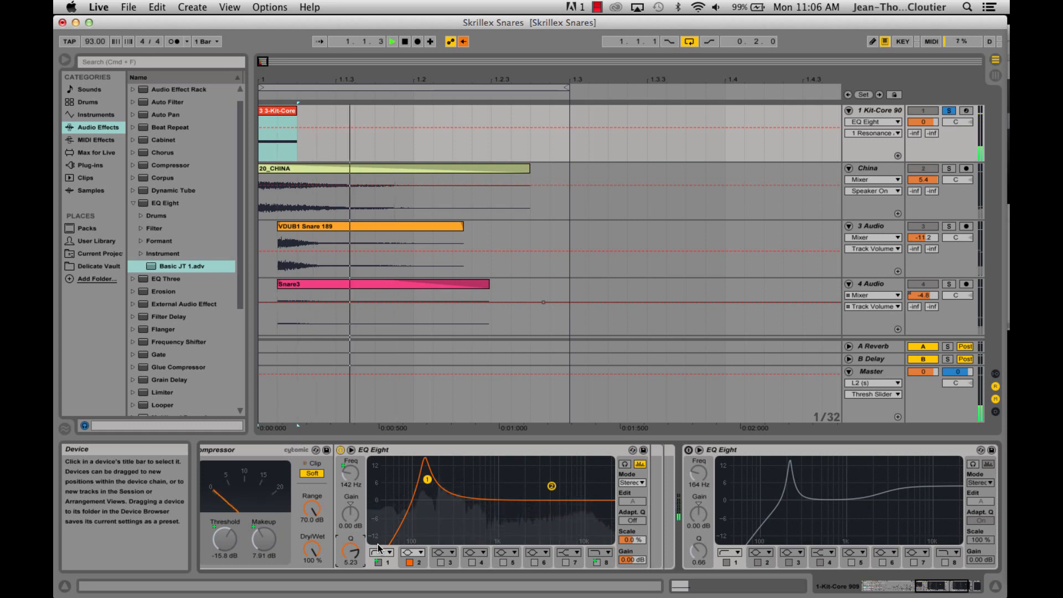
mouse_move(351, 551)
left_mouse_down()
mouse_move(350, 593)
mouse_move(350, 551)
left_mouse_up()
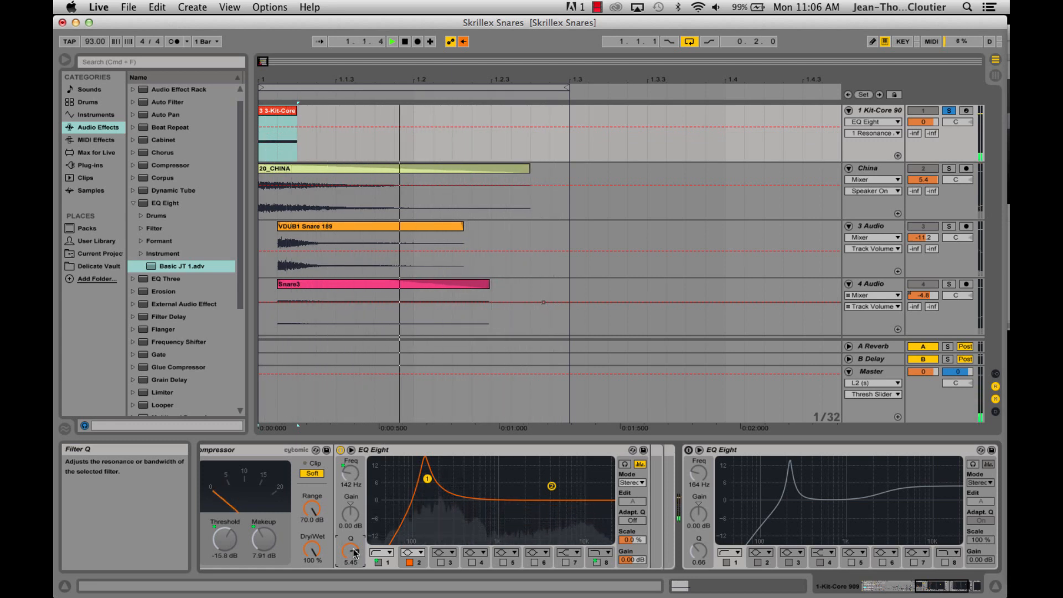
key("space")
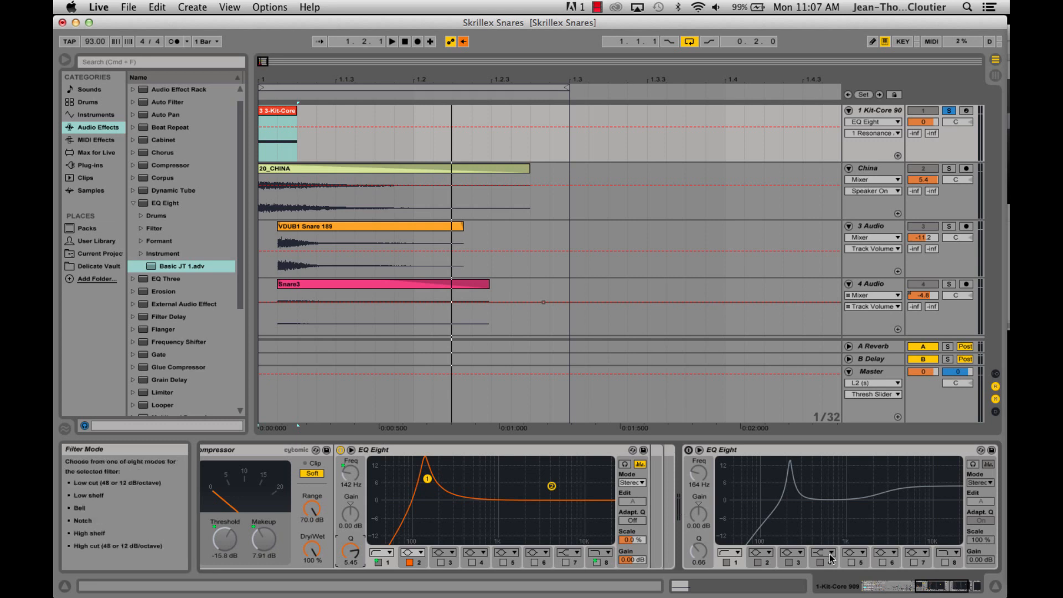
- Turn on the 909 track's last EQ Eight, comparing playback with it bypassed, and activate the L2 limiter after it
left_click_drag(933, 588, 946, 588)
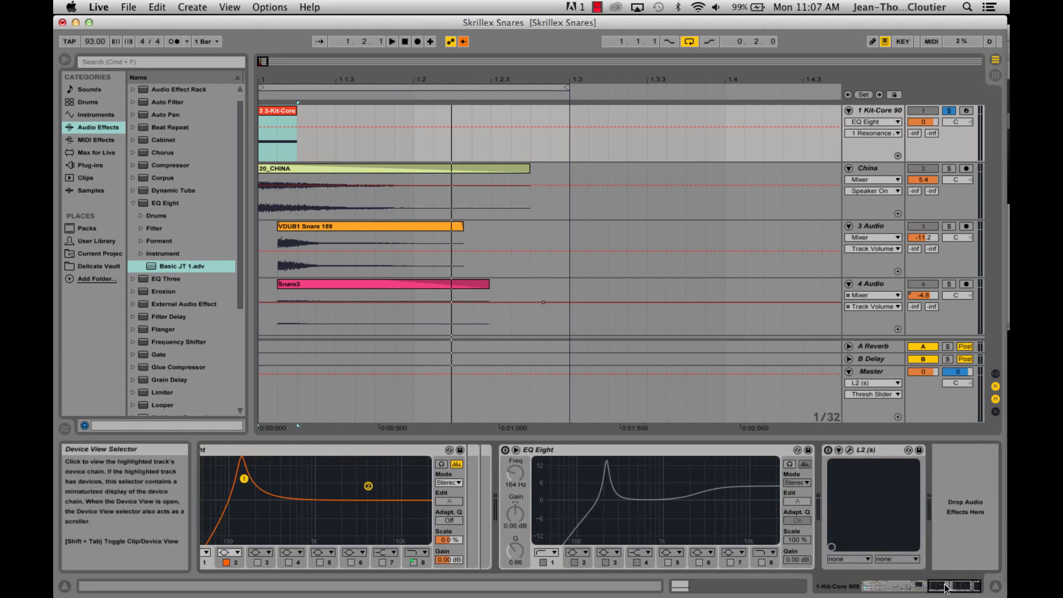
left_click(505, 451)
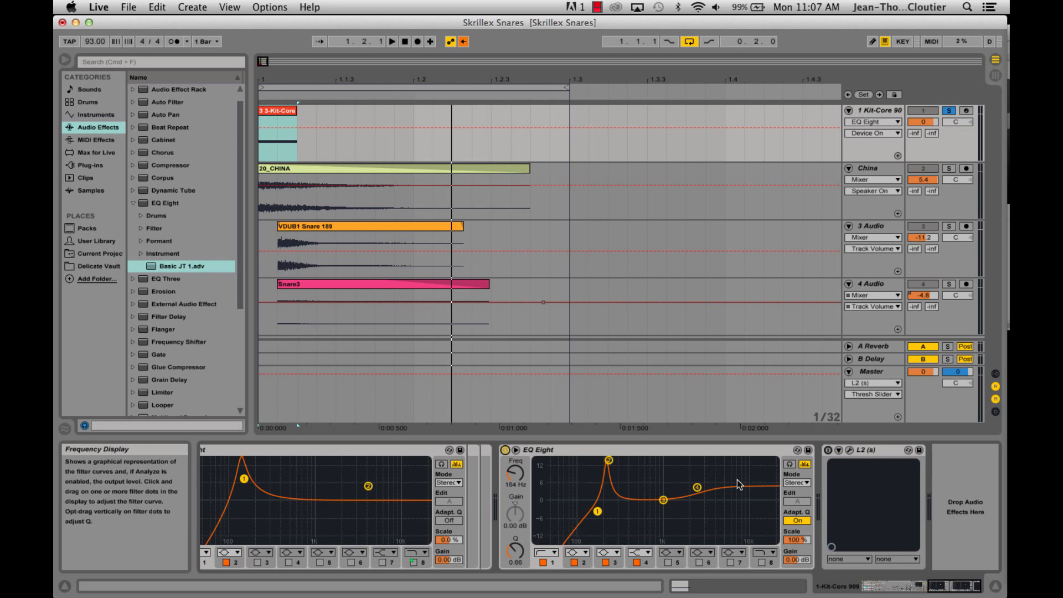
key("space")
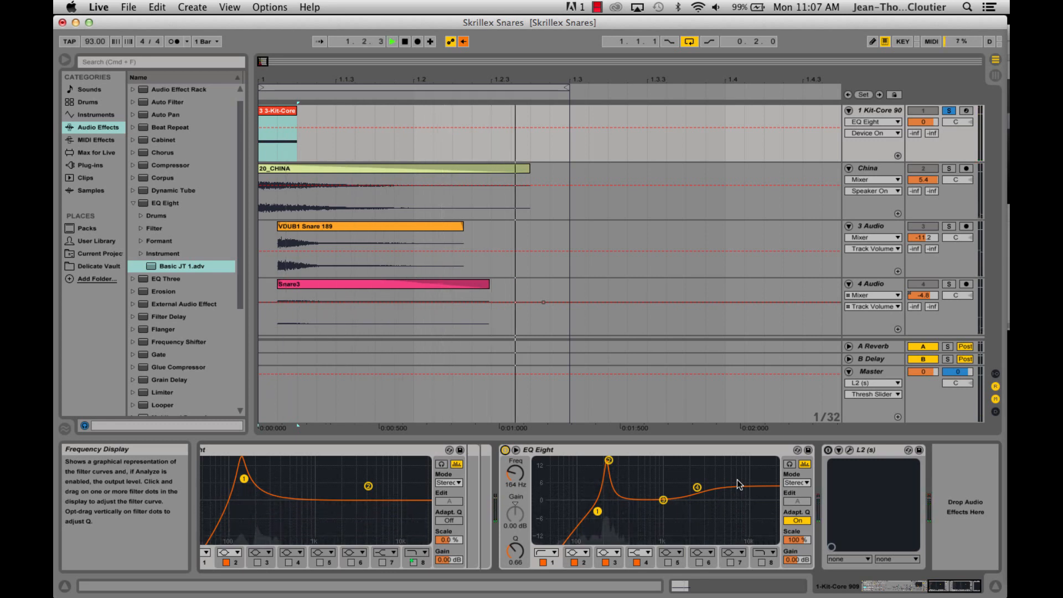
left_click(505, 450)
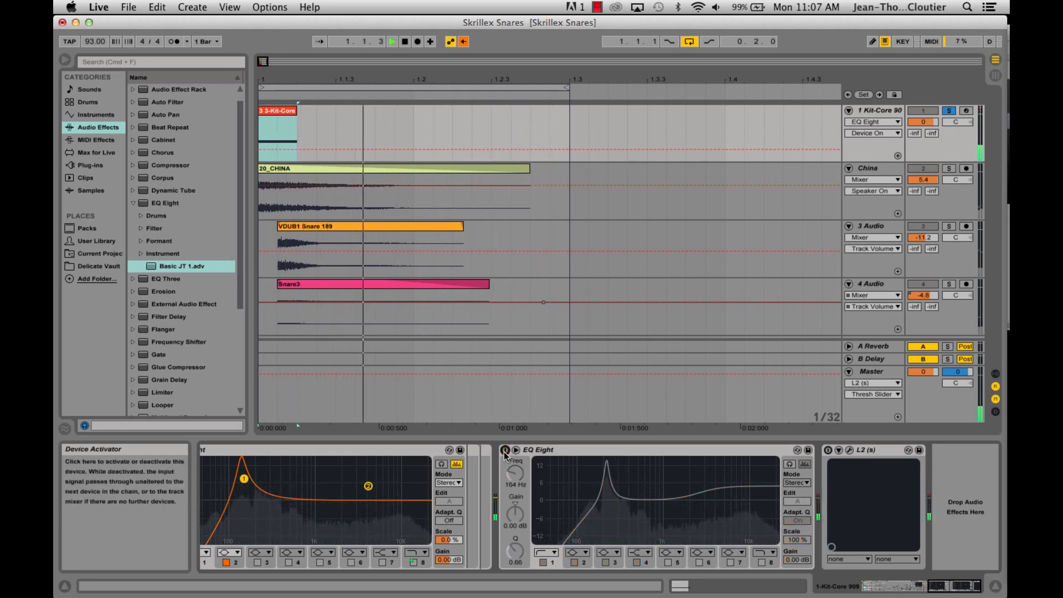
left_click(505, 450)
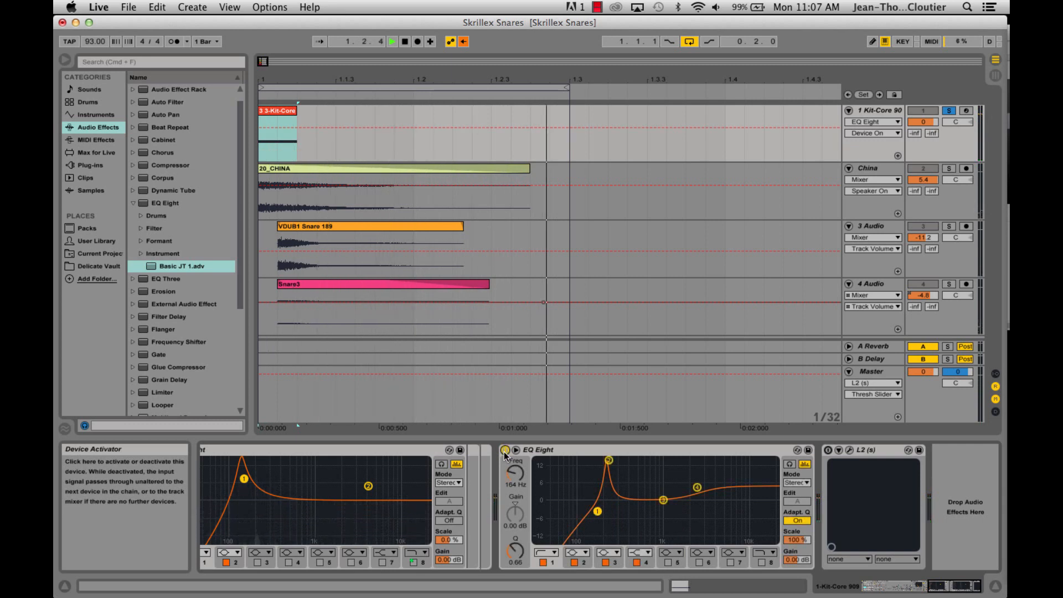
key("space")
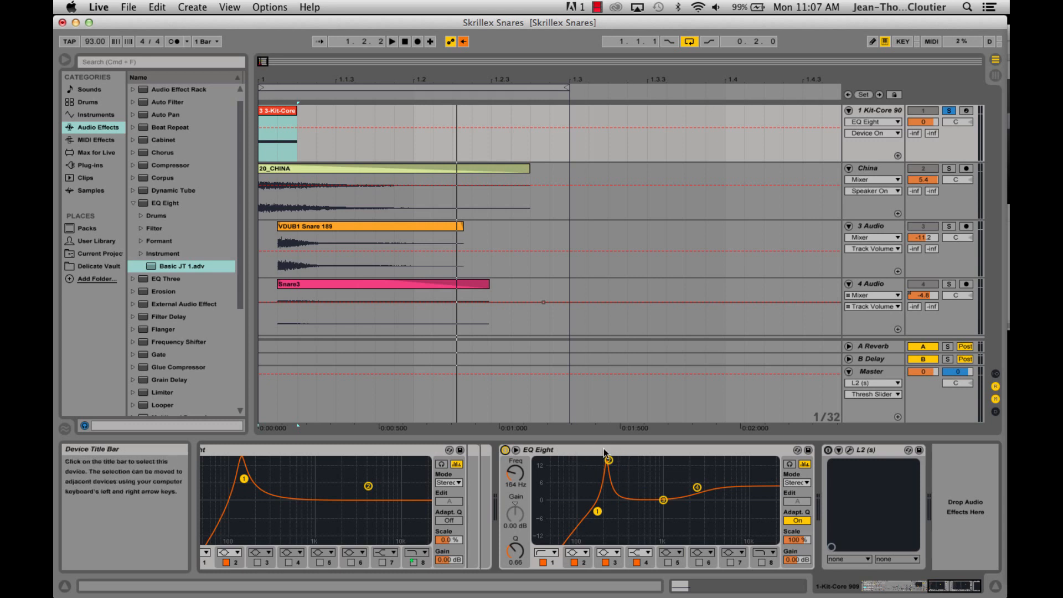
left_click(827, 450)
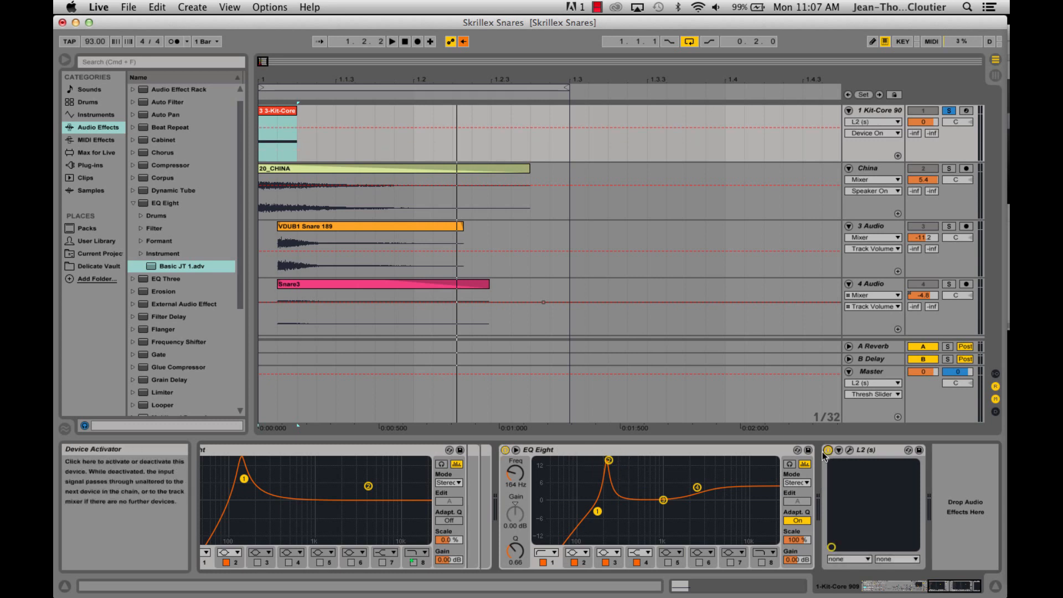
key("space")
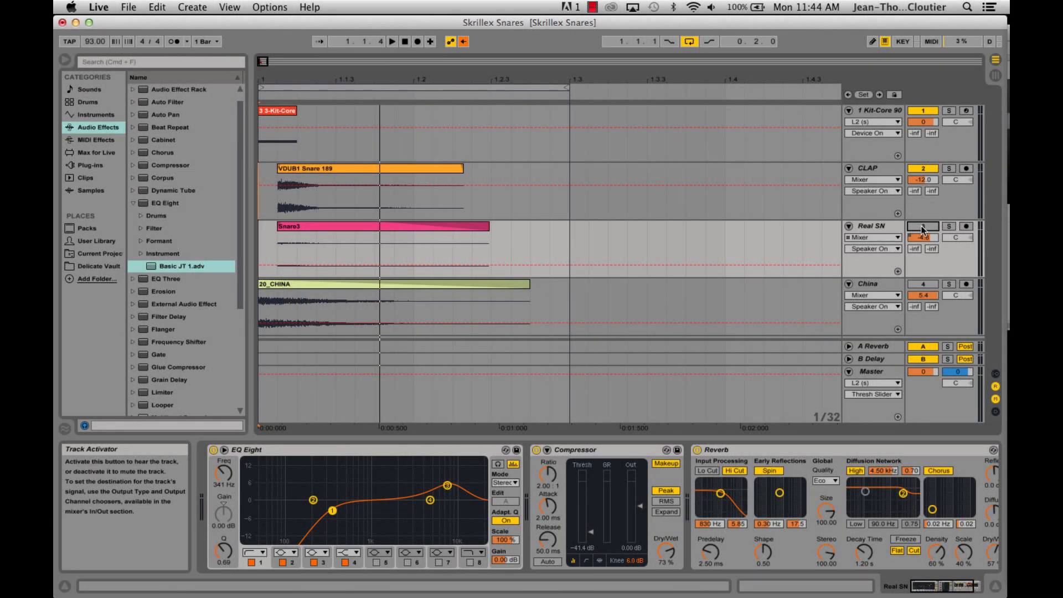
- Play the 909 snare layered with the CLAP track from 1.1.1
left_click(263, 173)
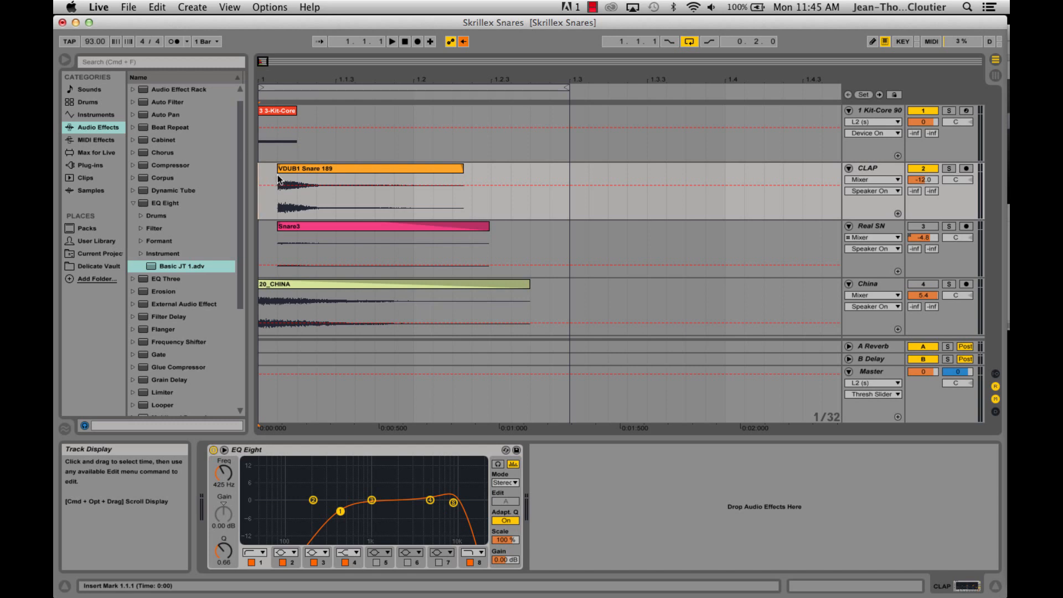
key("space")
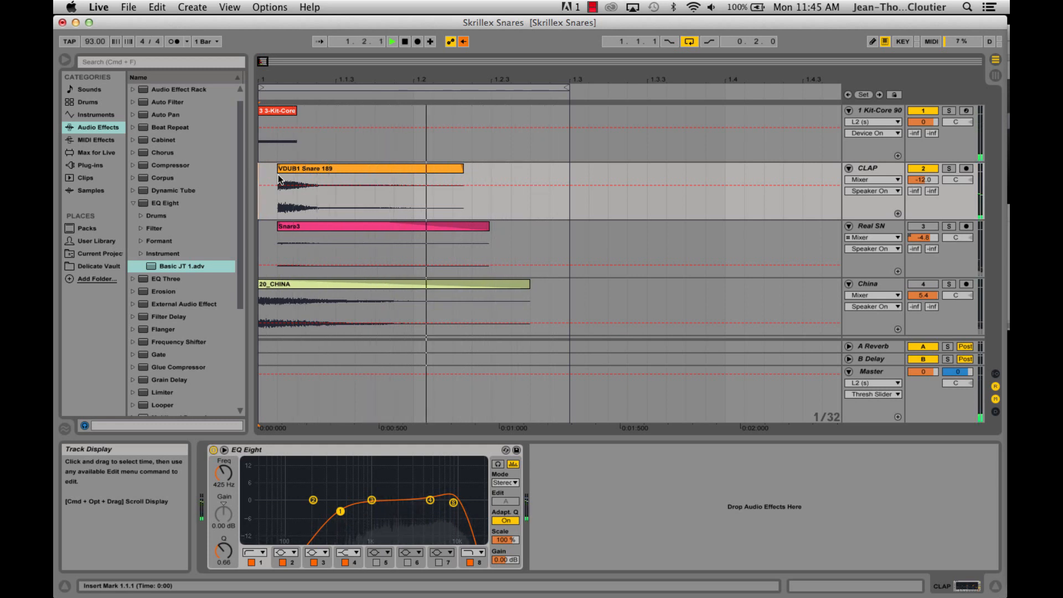
key("space")
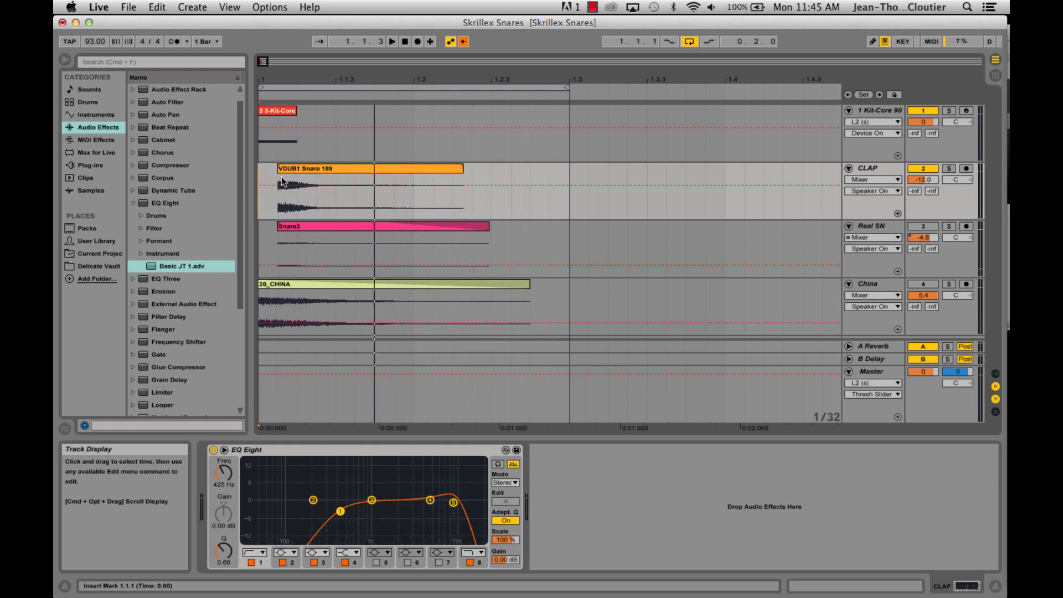
- Extend the start of the VDUB1 Snare 189 clip back to 1.1.1 and audition it with its full attack
left_click_drag(278, 176, 270, 171)
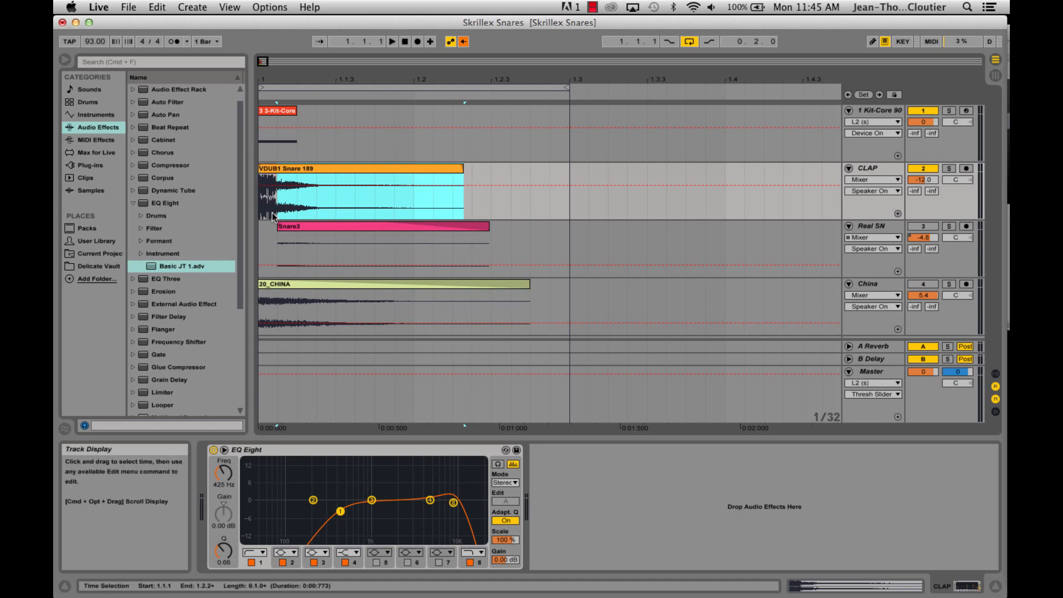
left_click(263, 228)
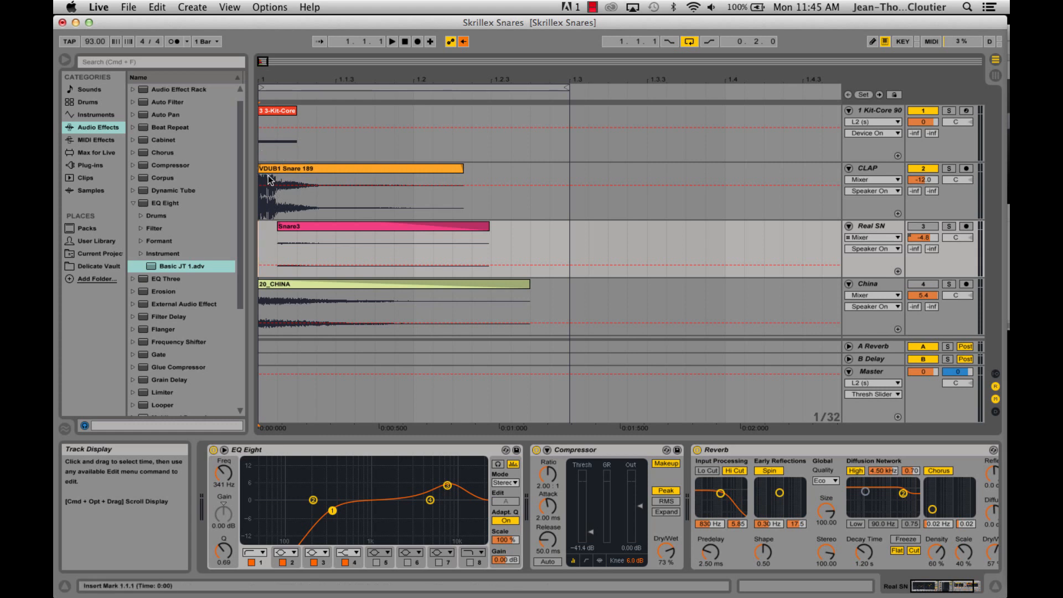
key("space")
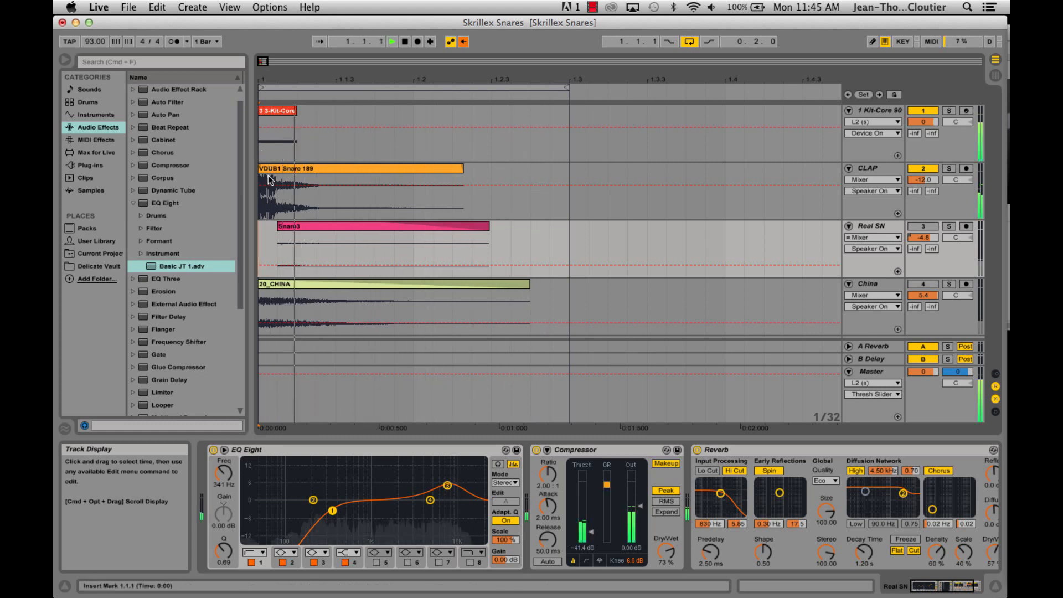
key("space")
- Trim the attack back off the start of the VDUB1 Snare 189 clip and replay the layers from 1.1.1
left_click_drag(259, 168, 272, 168)
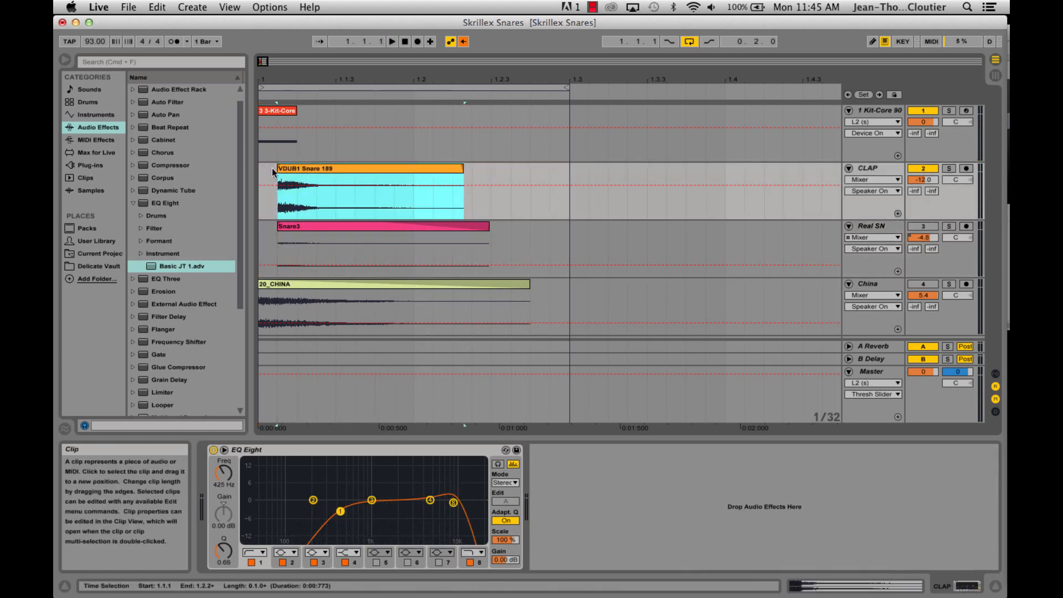
left_click(270, 169)
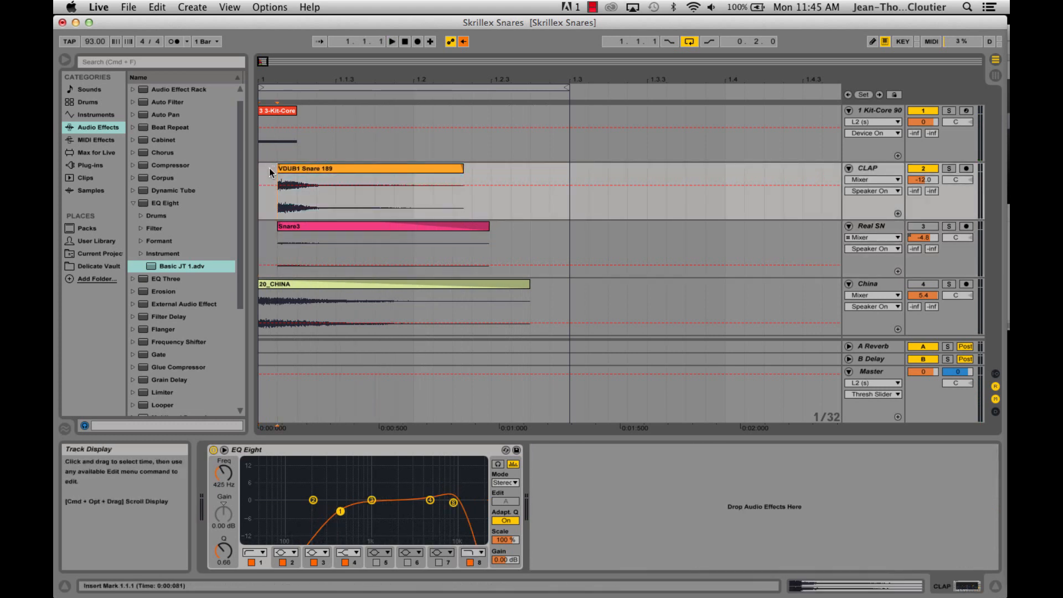
key("space")
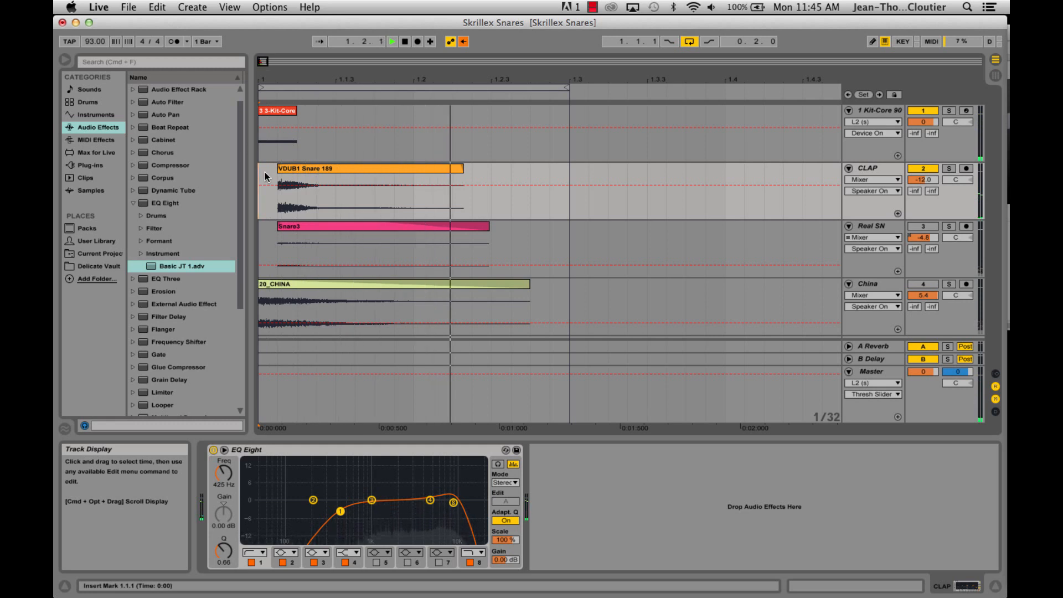
key("space")
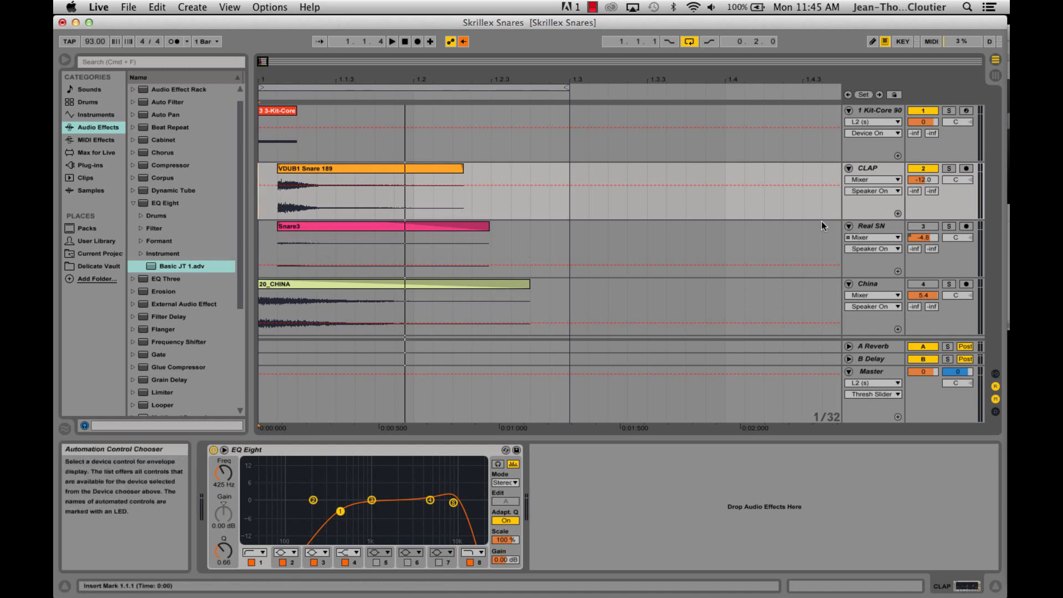
- Activate the Real SN track holding the Snare3 clip and play the layers from 1.1.1
left_click(365, 168)
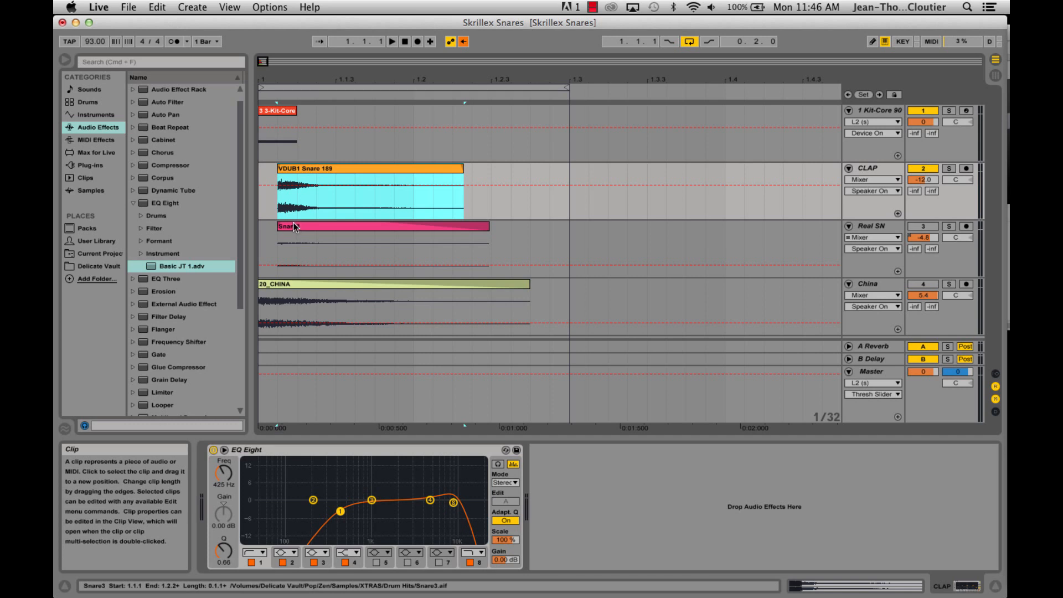
left_click(380, 228)
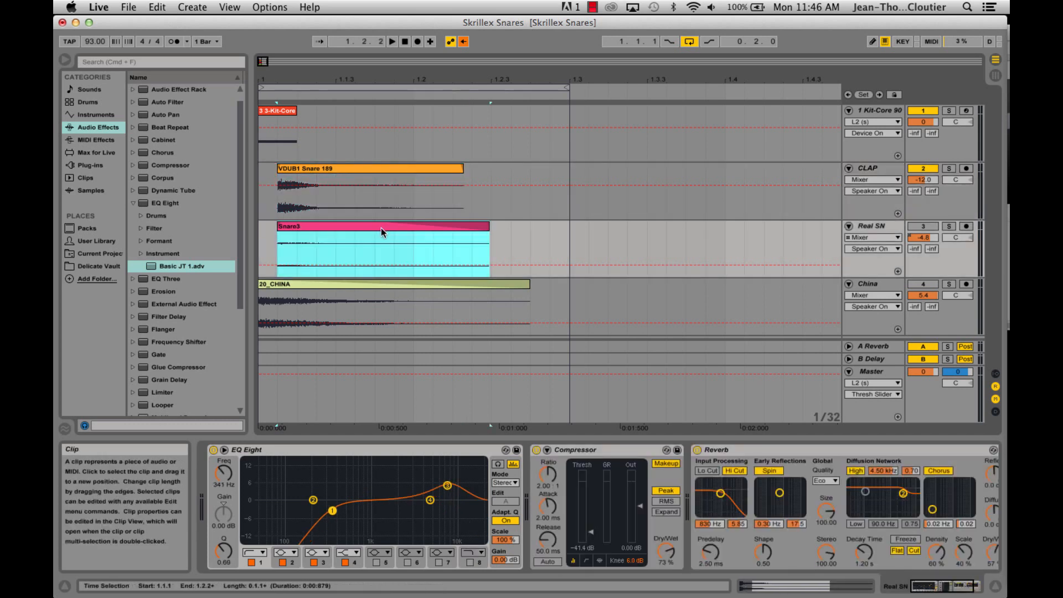
left_click(921, 227)
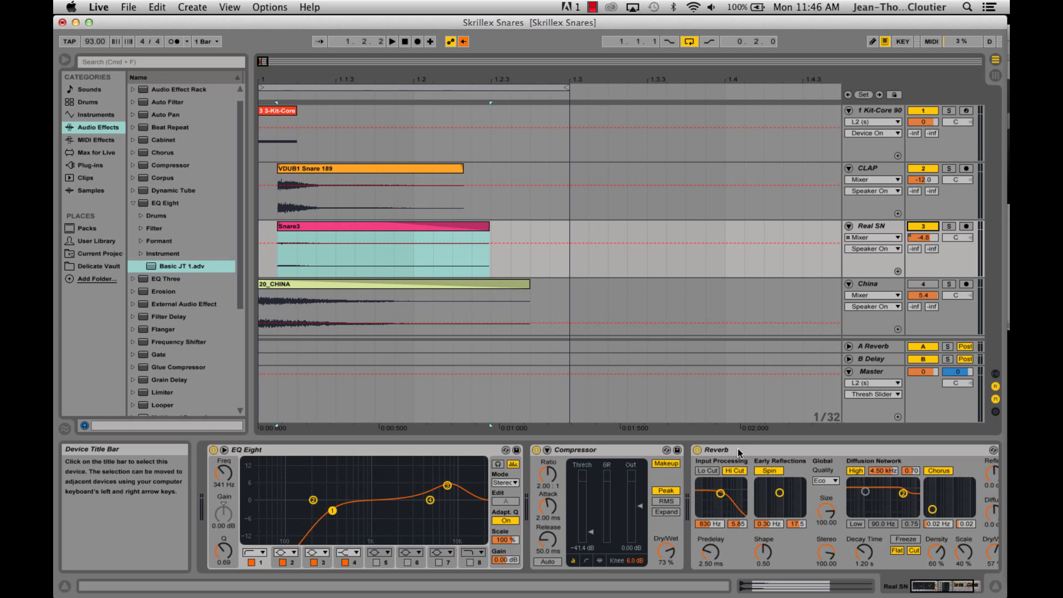
left_click(265, 260)
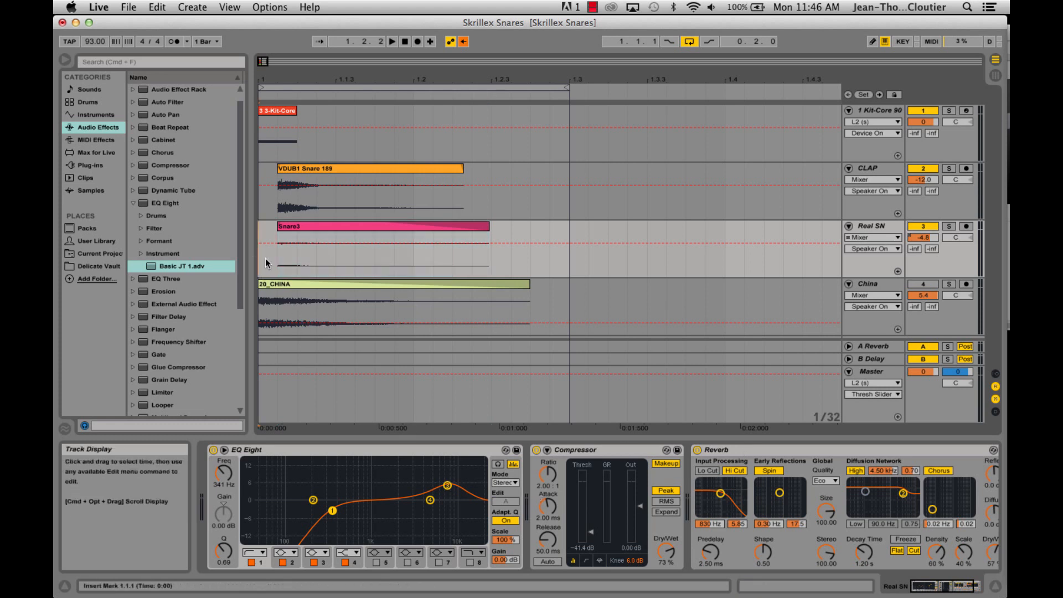
key("space")
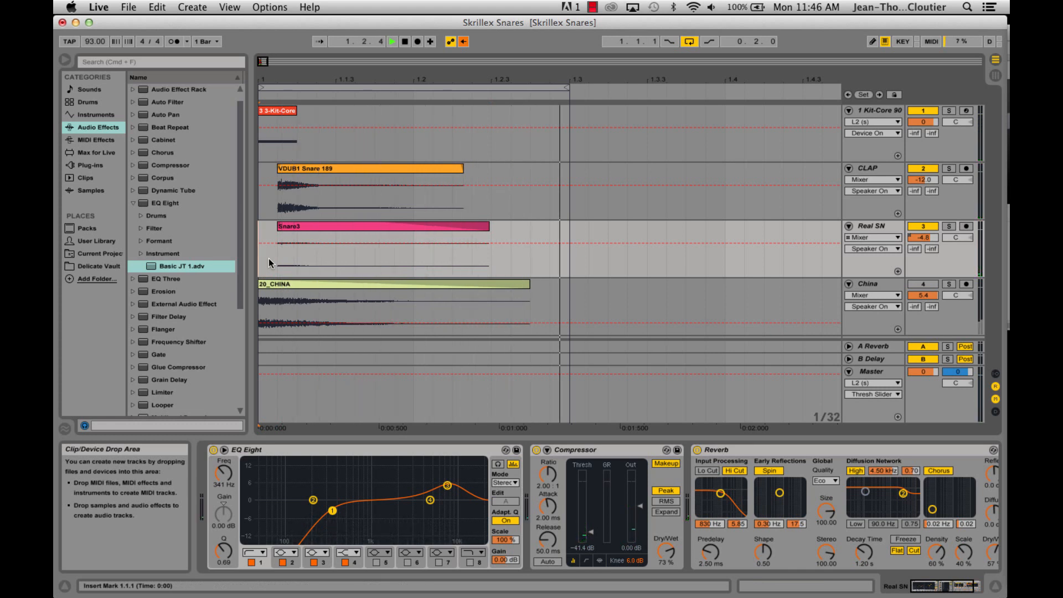
- Compare playback with the CLAP track muted and unmuted, stop playback, and activate the China track
left_click(923, 169)
left_click(922, 169)
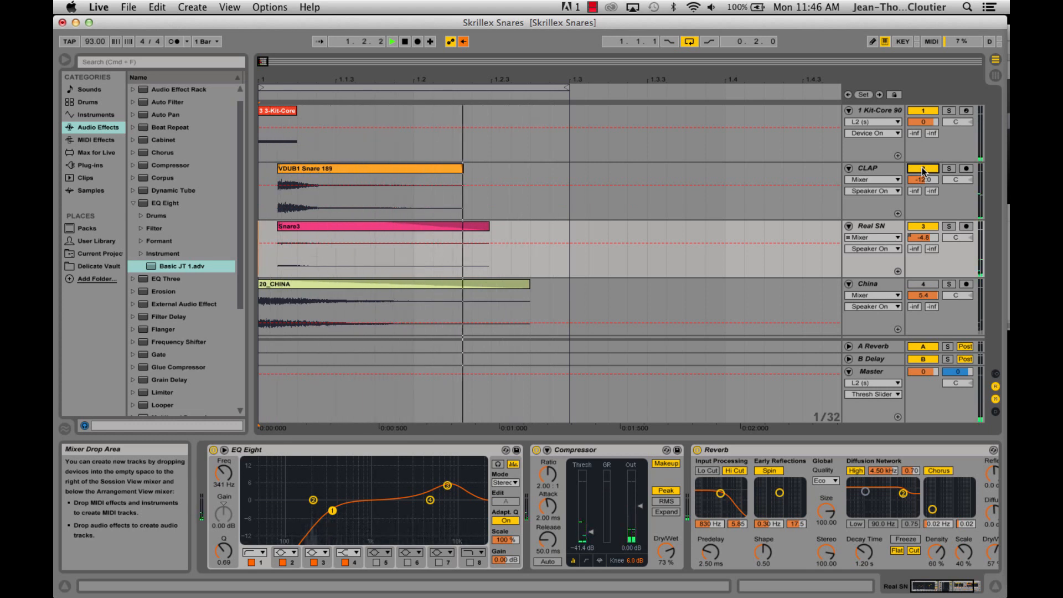
key("space")
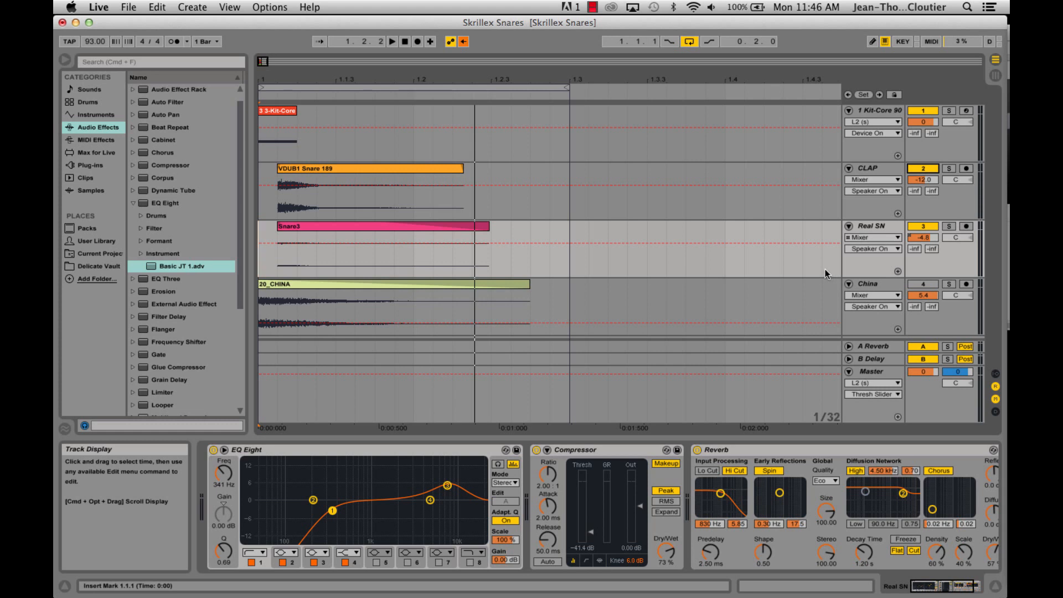
left_click(923, 284)
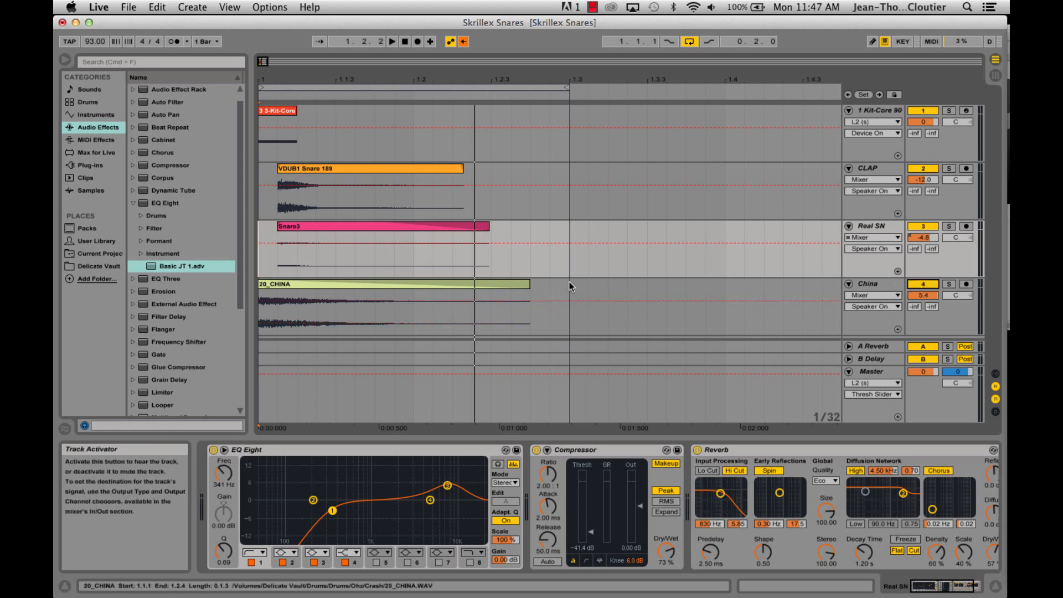
- Inspect the China track's effect chain and compare playback from 1.1.1 with that track active and muted, leaving it active with the insert mark at 1.1.1
left_click(401, 282)
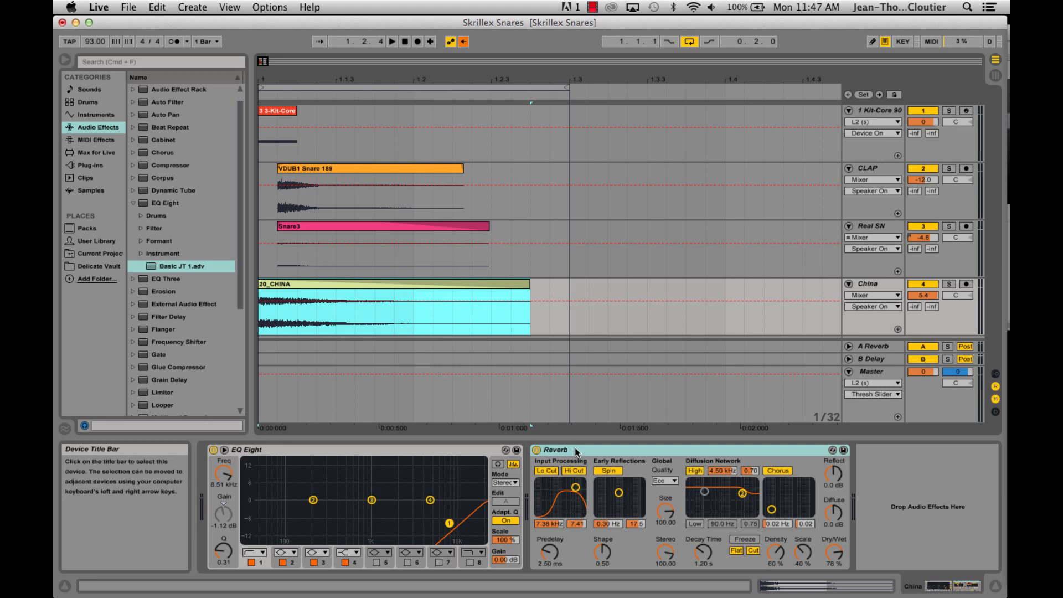
left_click(261, 229)
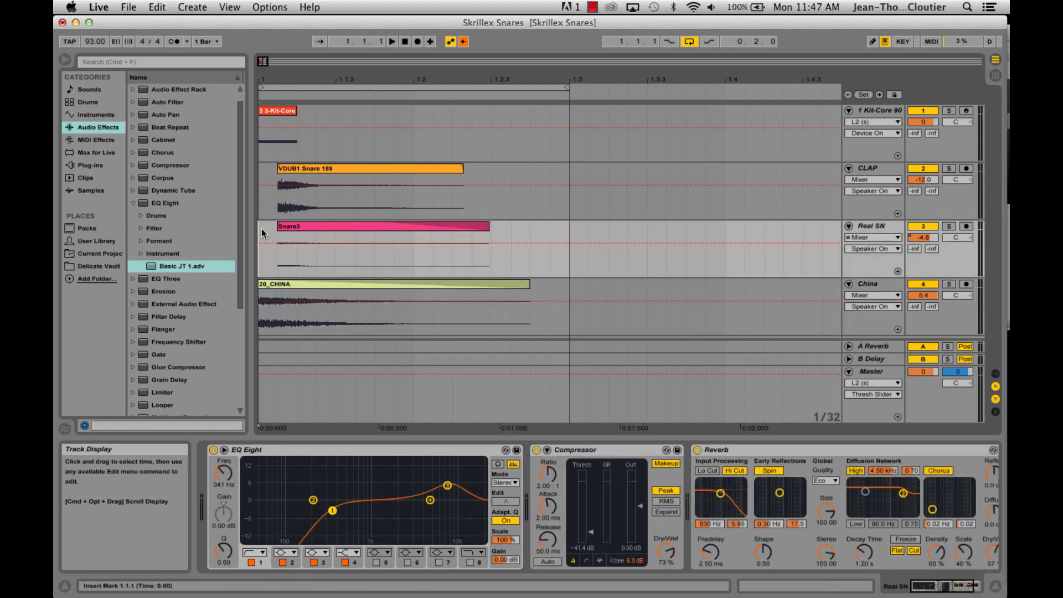
key("space")
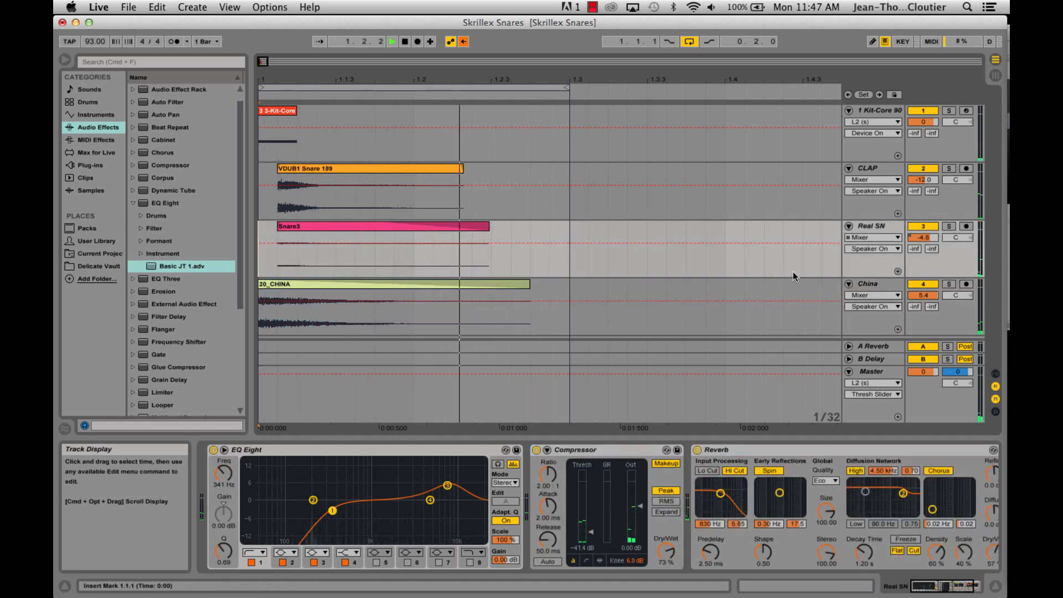
left_click(921, 285)
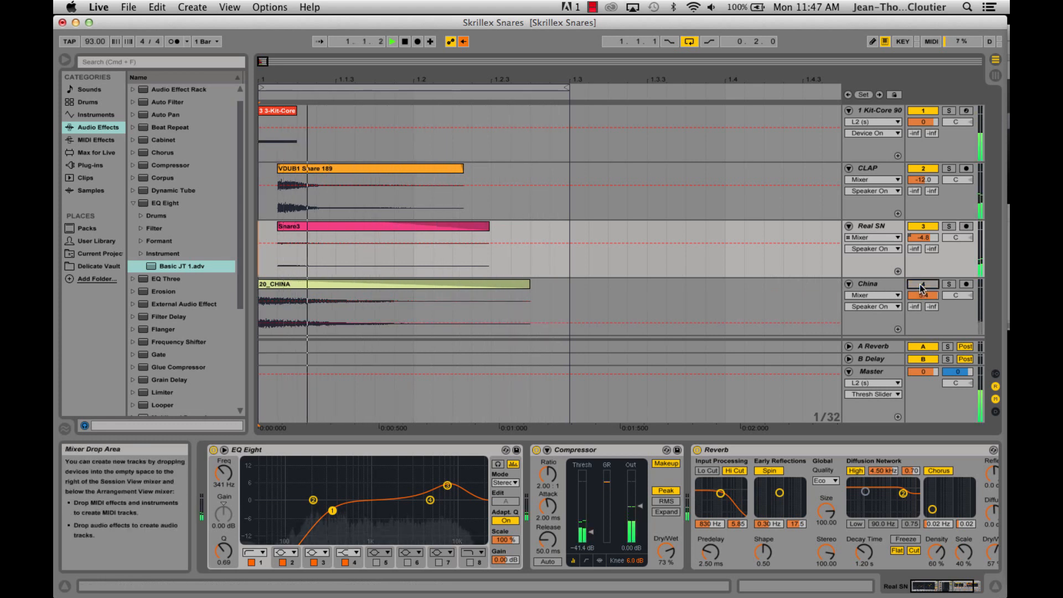
left_click(922, 286)
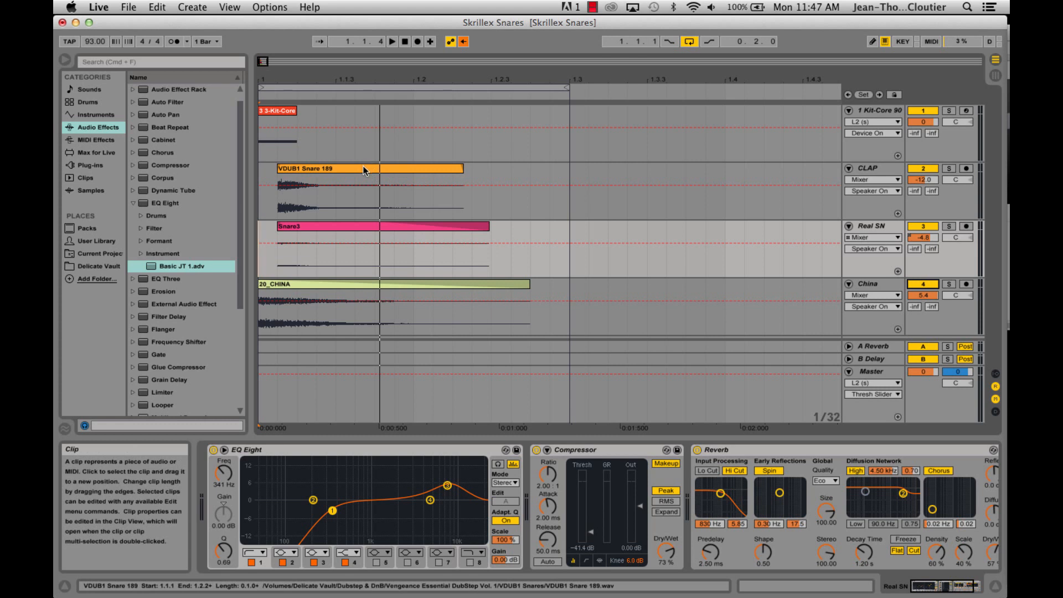
left_click(268, 270)
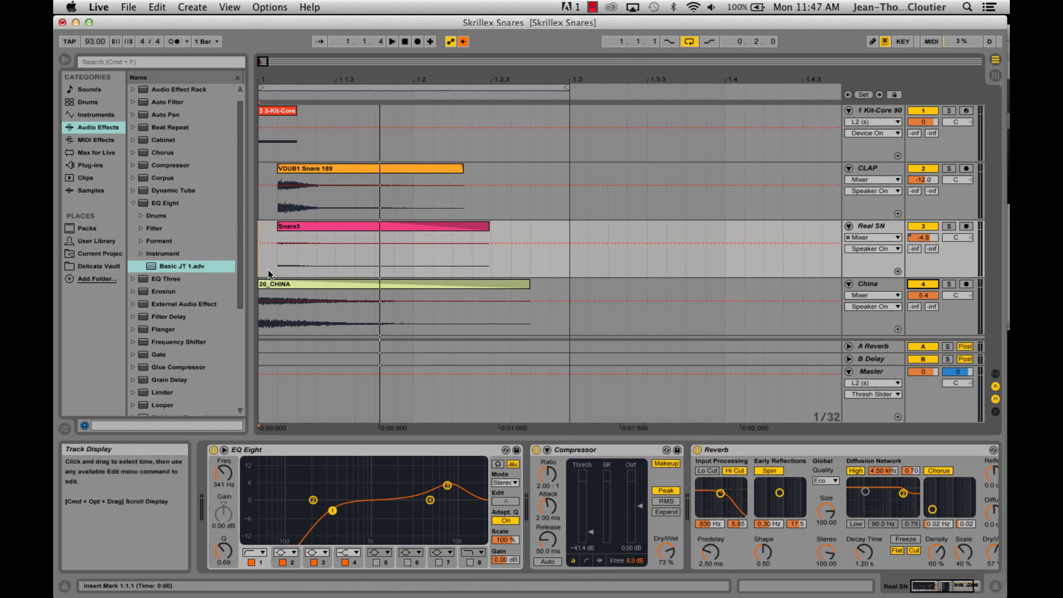